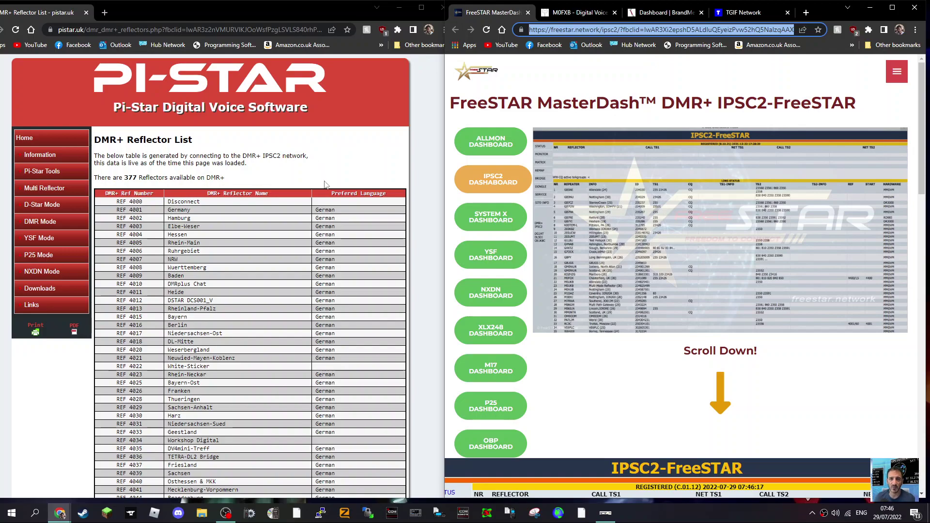
Step: Browse the TGIF Network and BrandMeister dashboard pages in Chrome
scroll(325, 184, down, 3)
scroll(325, 184, up, 3)
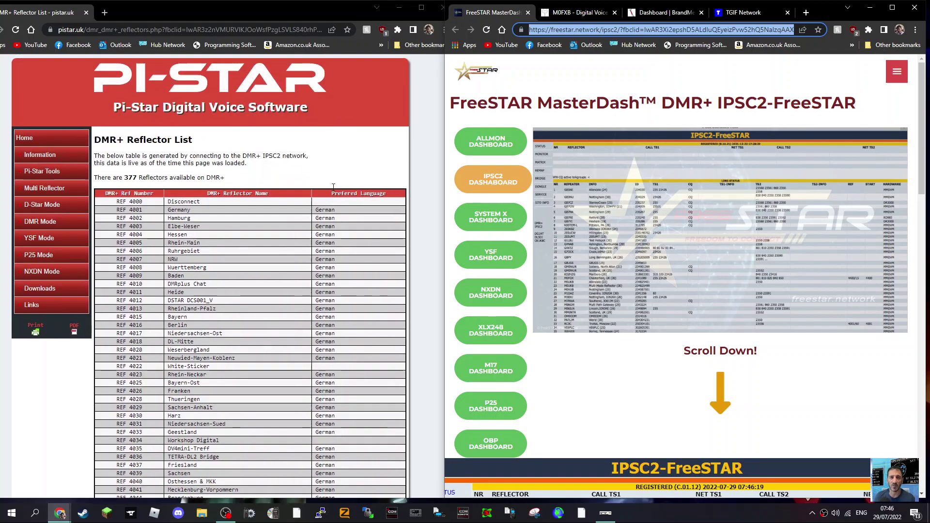
click(745, 15)
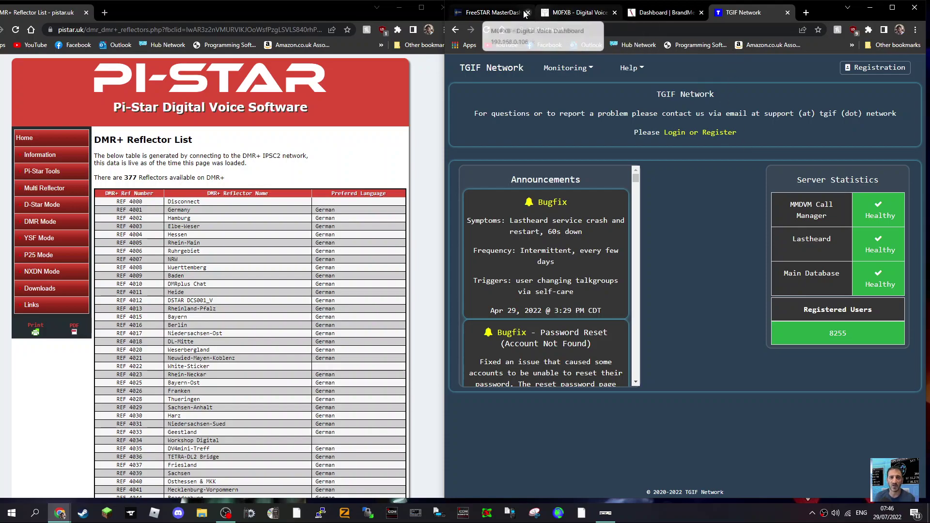
click(661, 13)
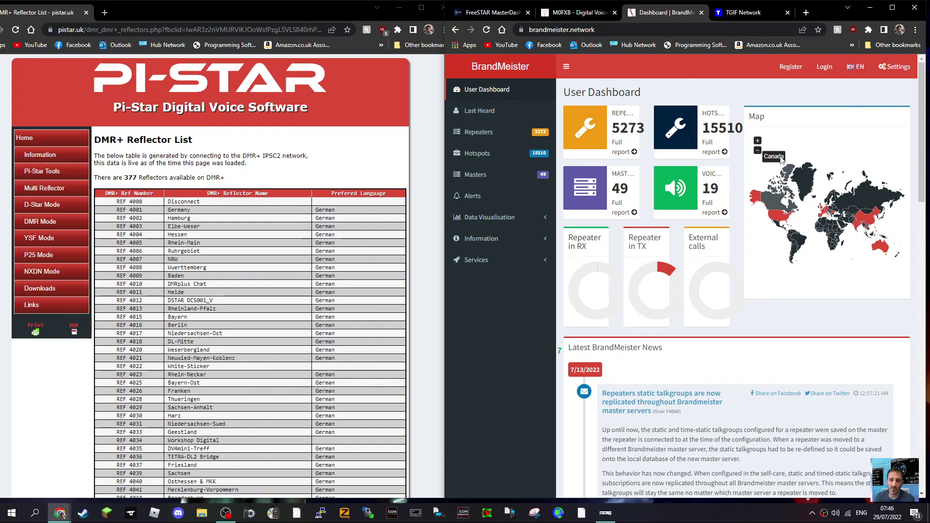
click(743, 15)
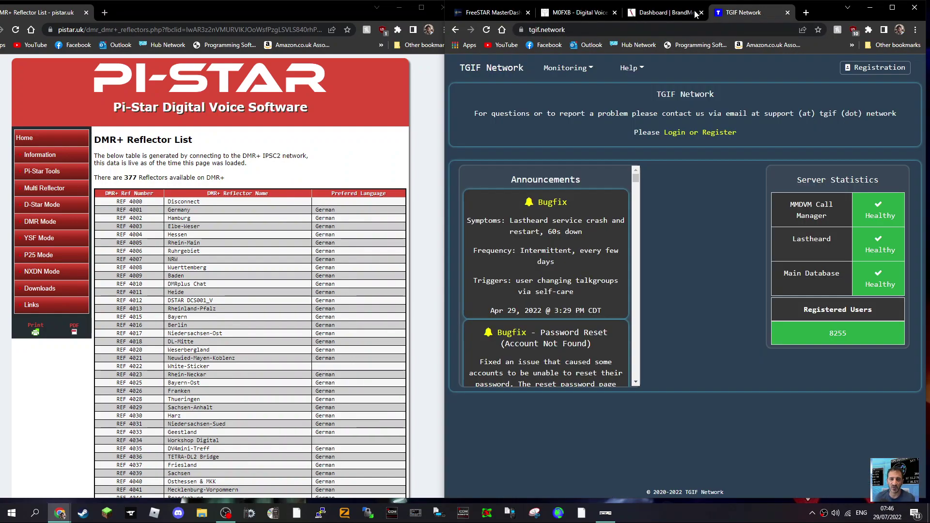
click(666, 13)
click(752, 14)
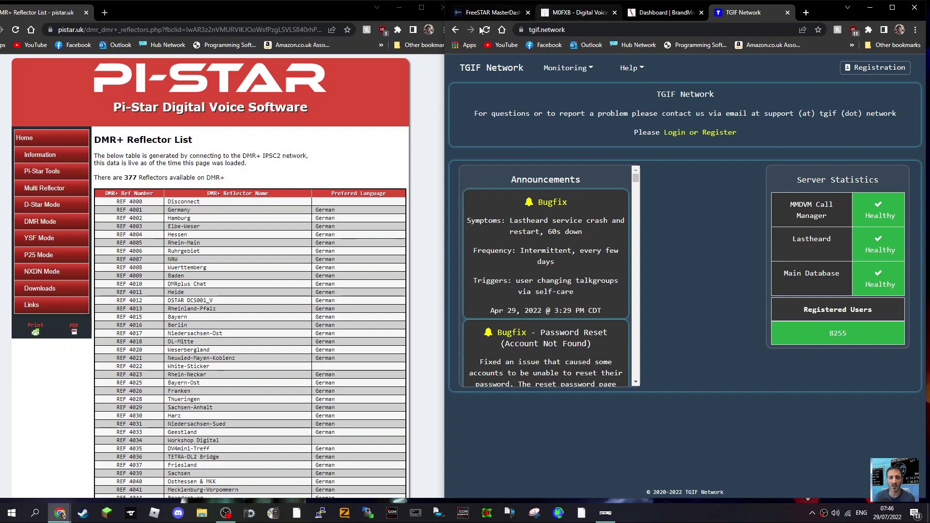
Step: Review the full-screen DMR+ reflector list and FreeSTAR IPSC2 dashboard, ending on Pi-Star
click(421, 8)
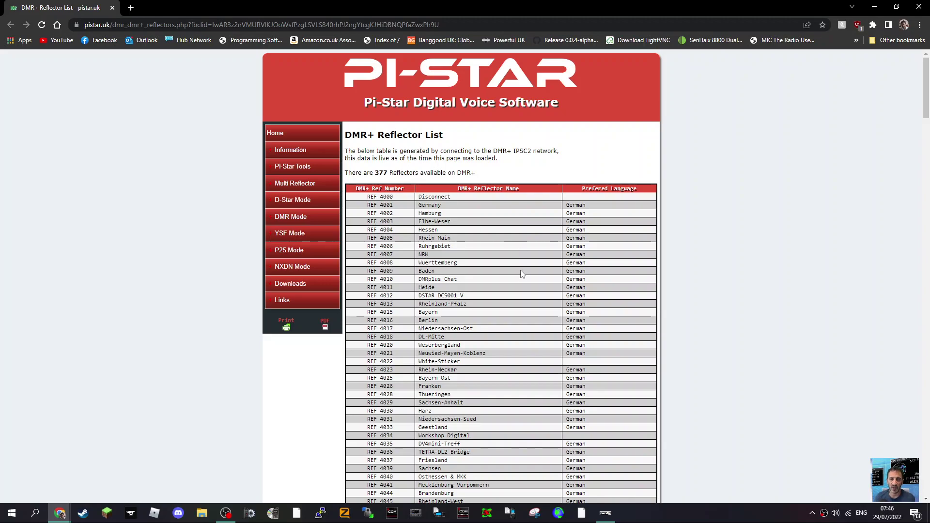
scroll(504, 295, down, 20)
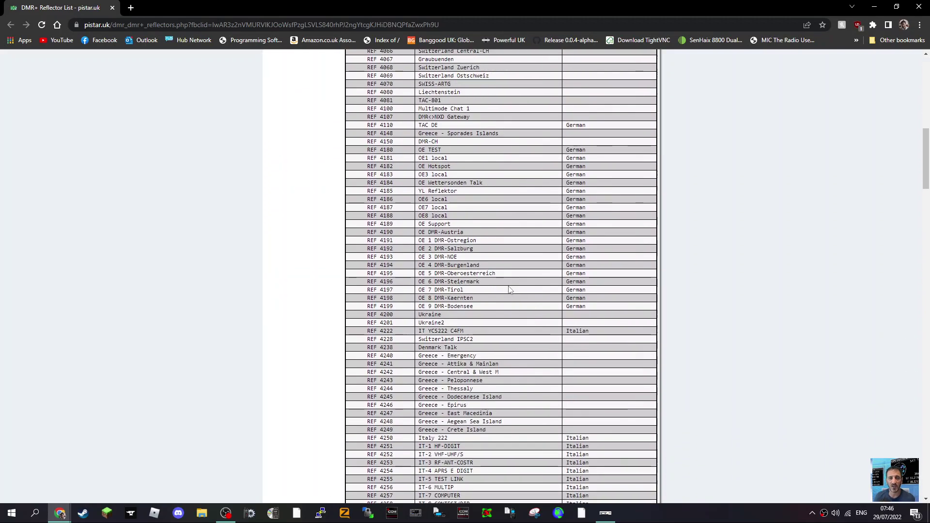
scroll(509, 290, down, 15)
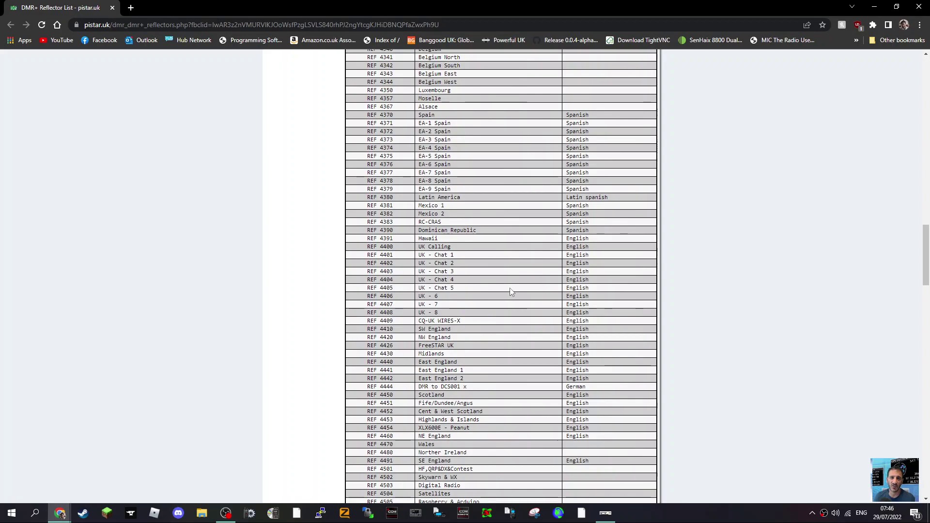
scroll(514, 299, up, 20)
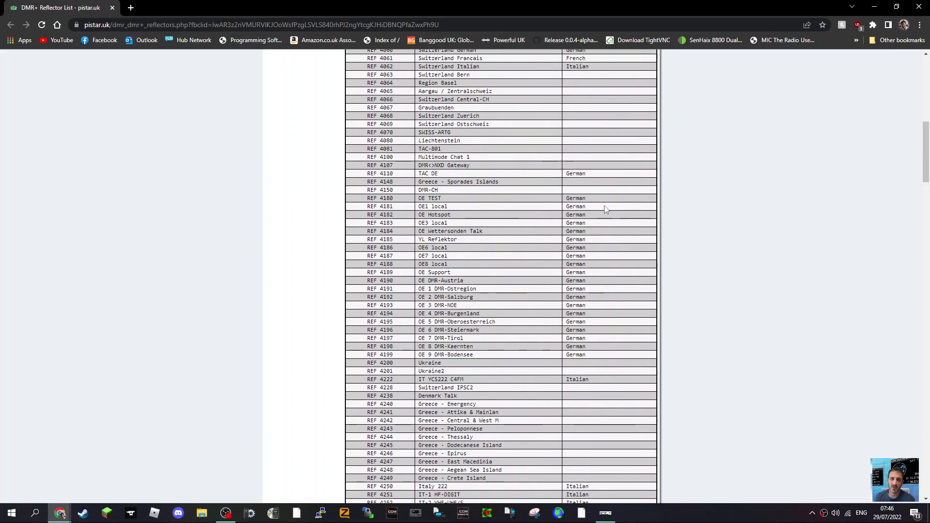
scroll(574, 216, up, 5)
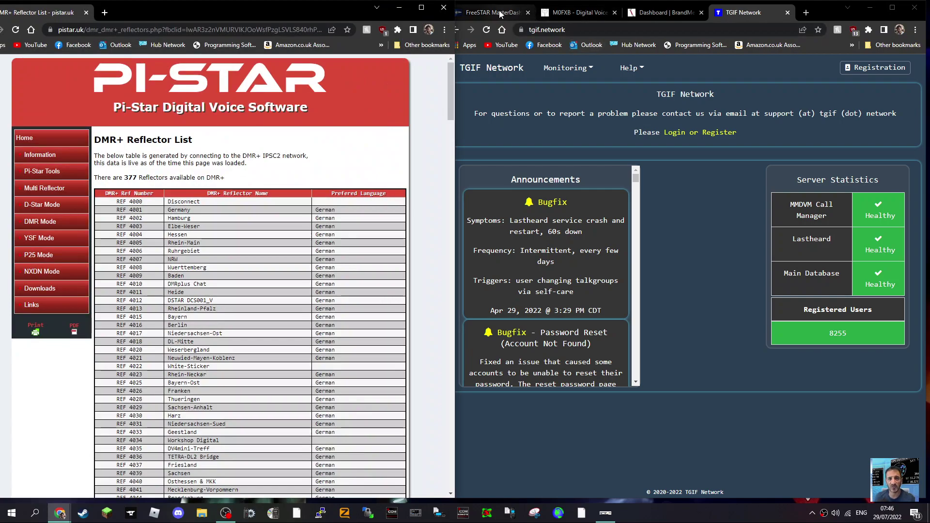
click(501, 13)
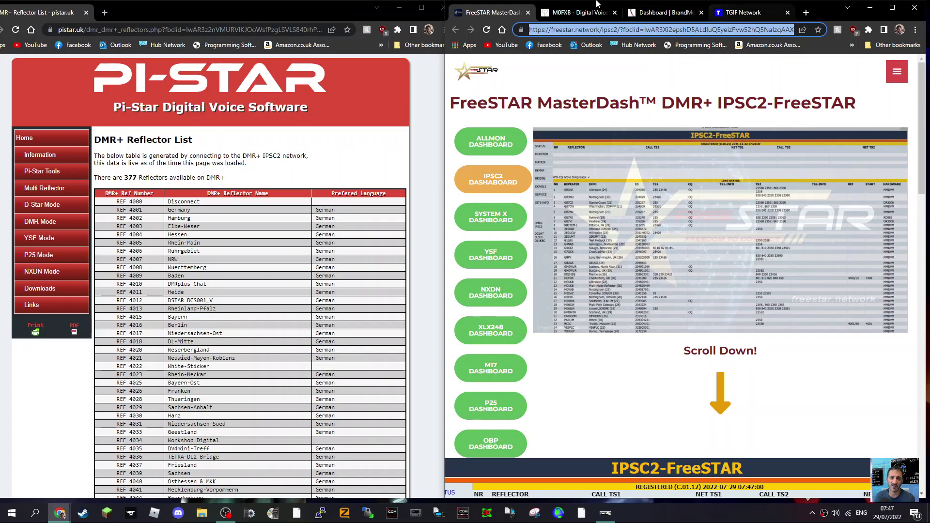
click(569, 17)
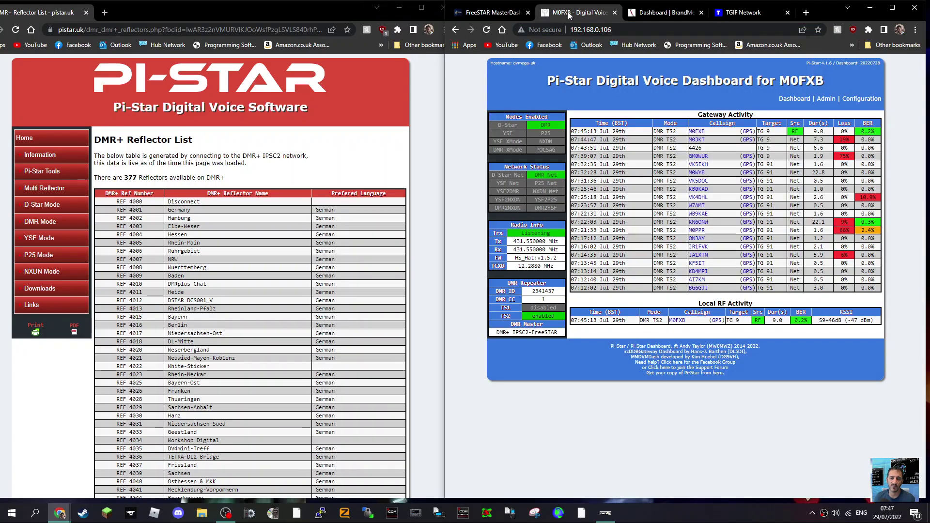
Step: Maximize Pi-Star and scroll its Configuration page to DMR settings showing IPSC2-FreeSTAR
click(895, 13)
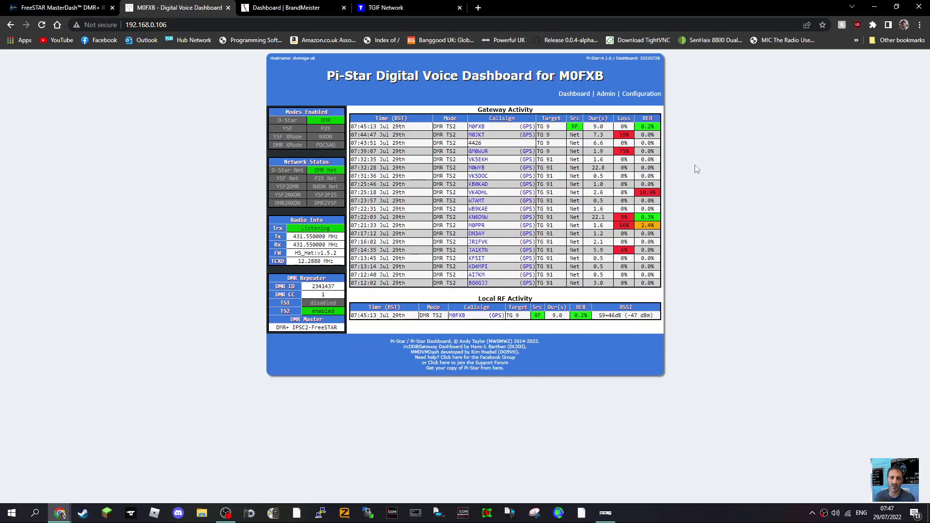
click(637, 97)
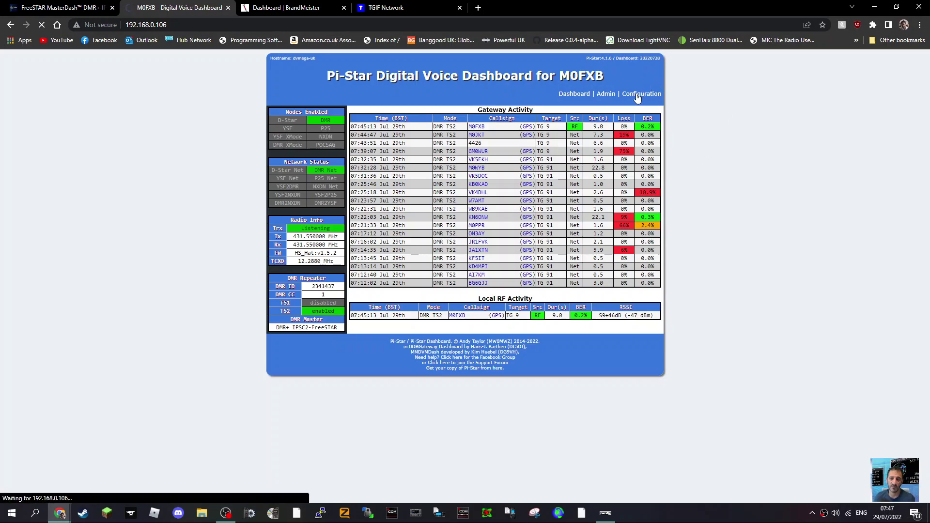
scroll(509, 191, down, 1)
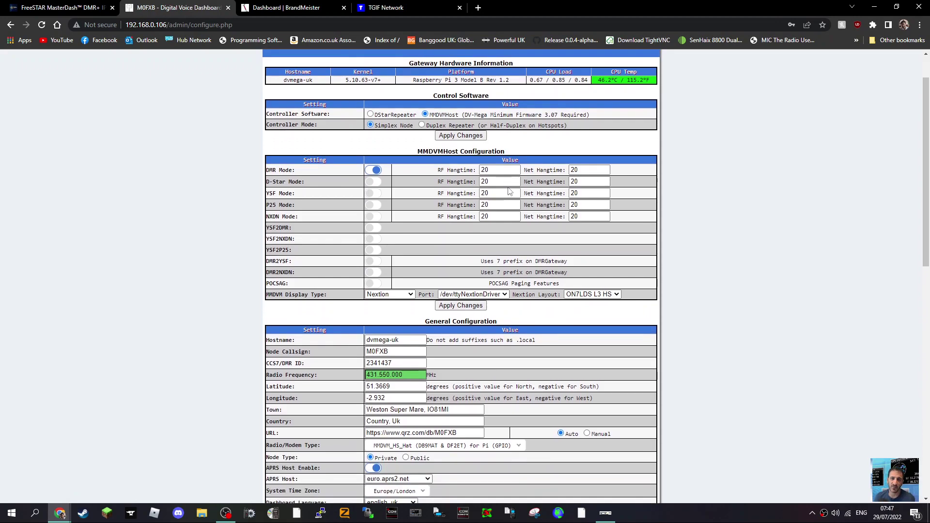
scroll(435, 162, up, 1)
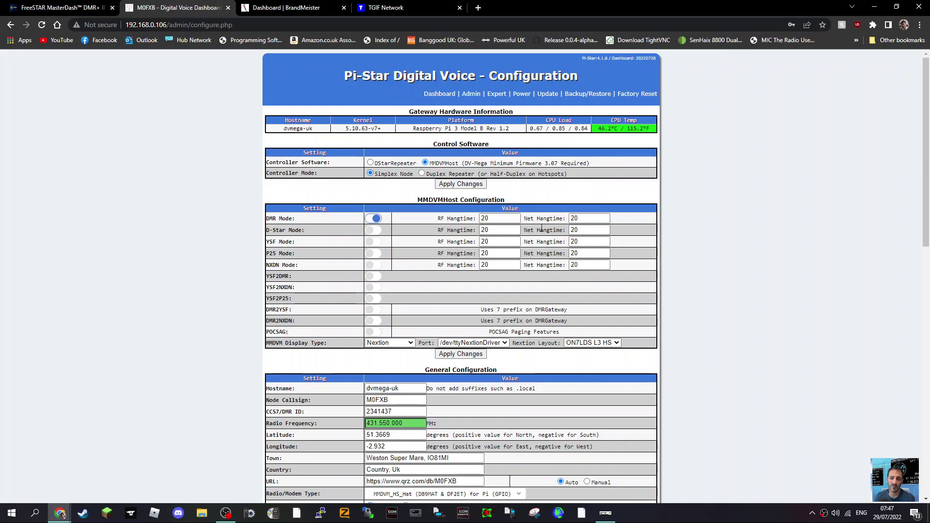
scroll(541, 229, down, 3)
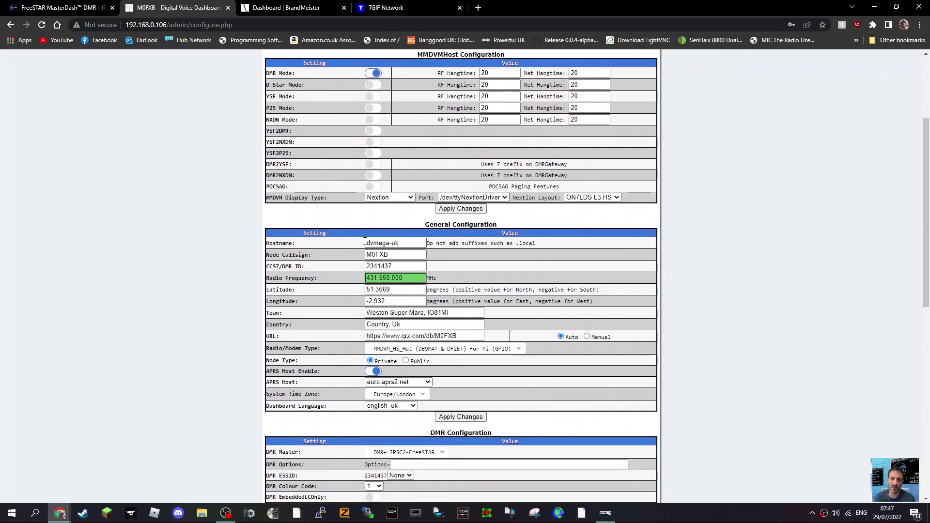
scroll(454, 242, down, 1)
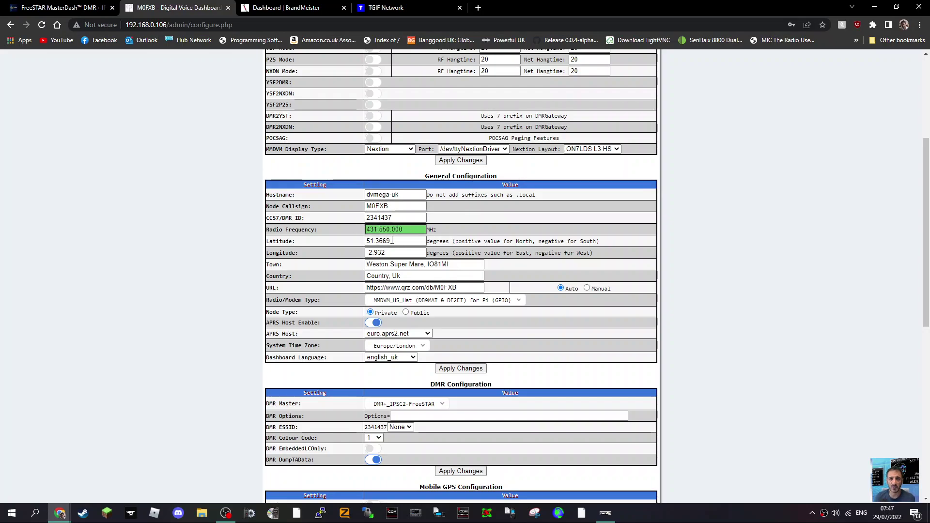
scroll(407, 228, down, 1)
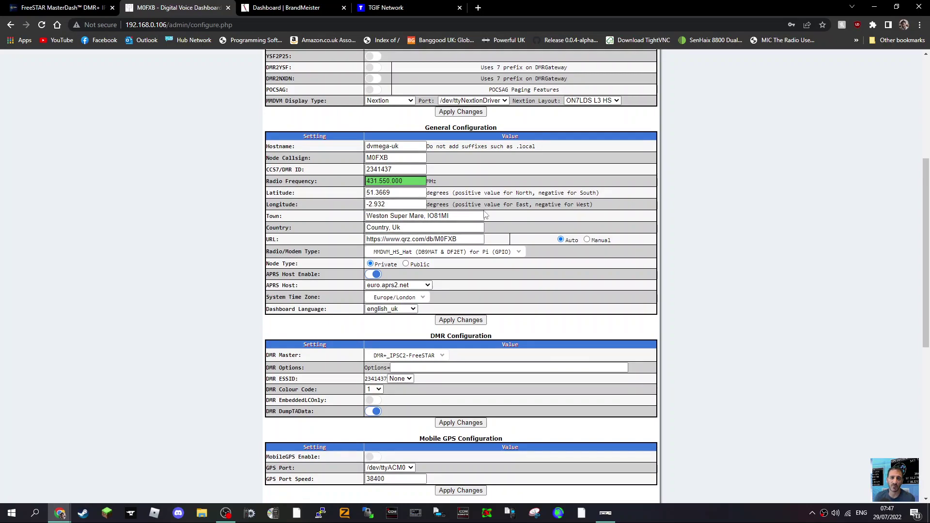
scroll(492, 189, down, 2)
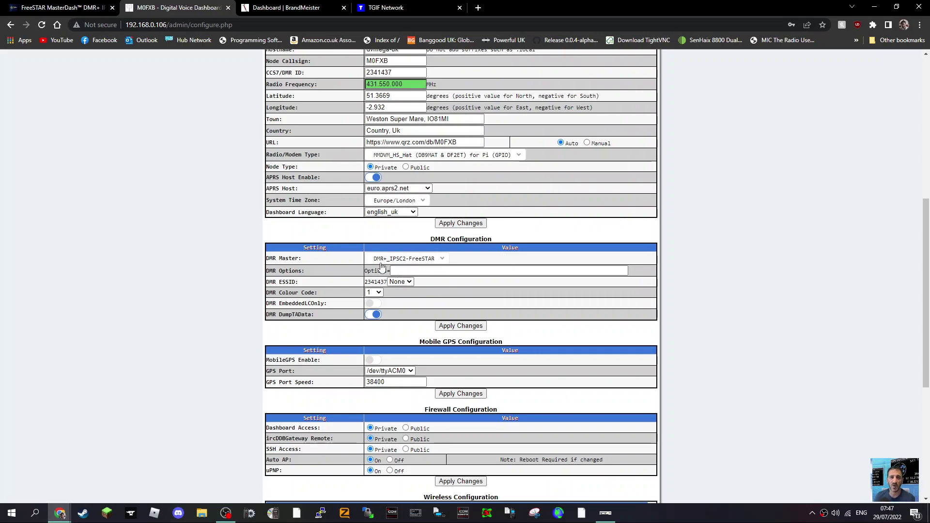
mouse_move(295, 262)
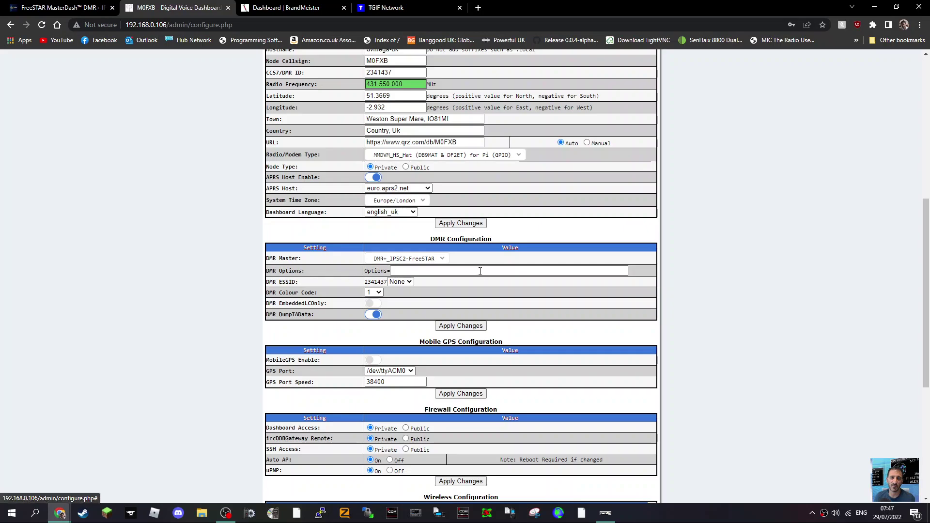
Step: Browse the DMR Master list, keep DMR+_IPSC2-FreeSTAR selected, and return to the page top
click(443, 261)
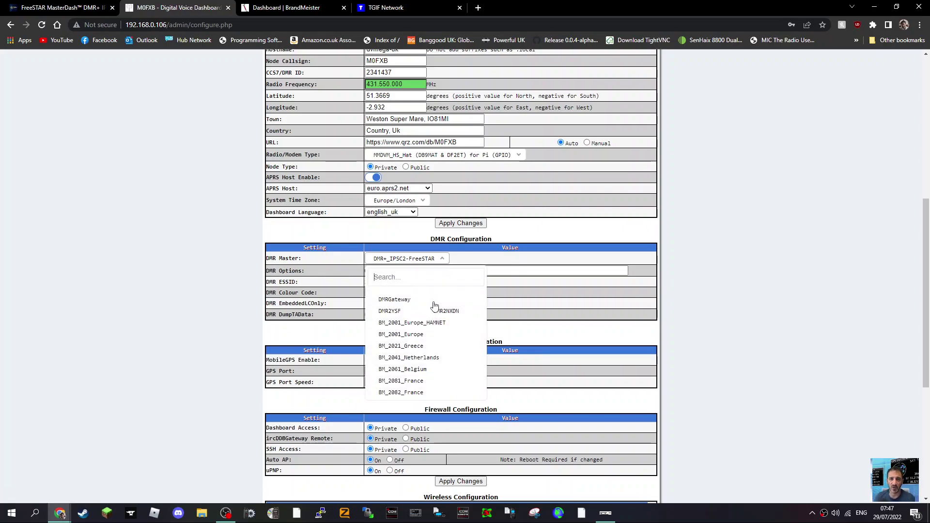
scroll(432, 331, down, 15)
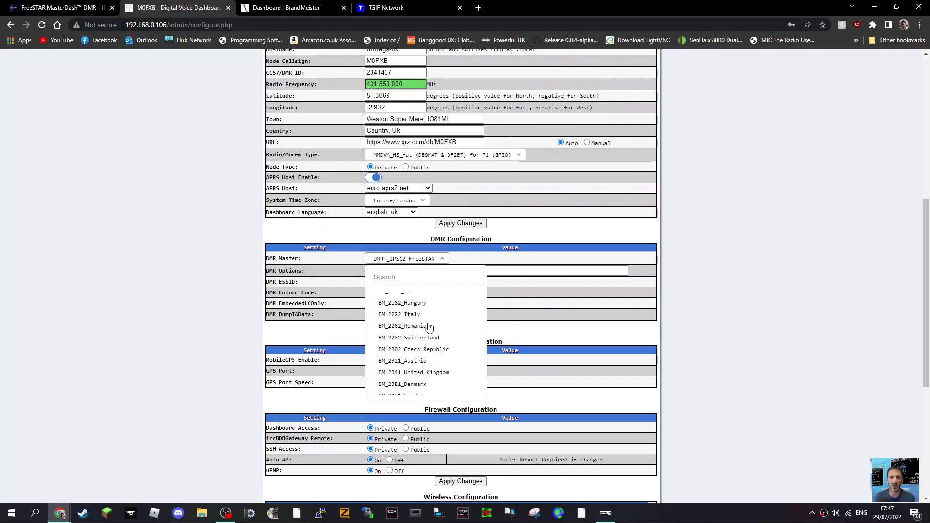
scroll(431, 331, up, 3)
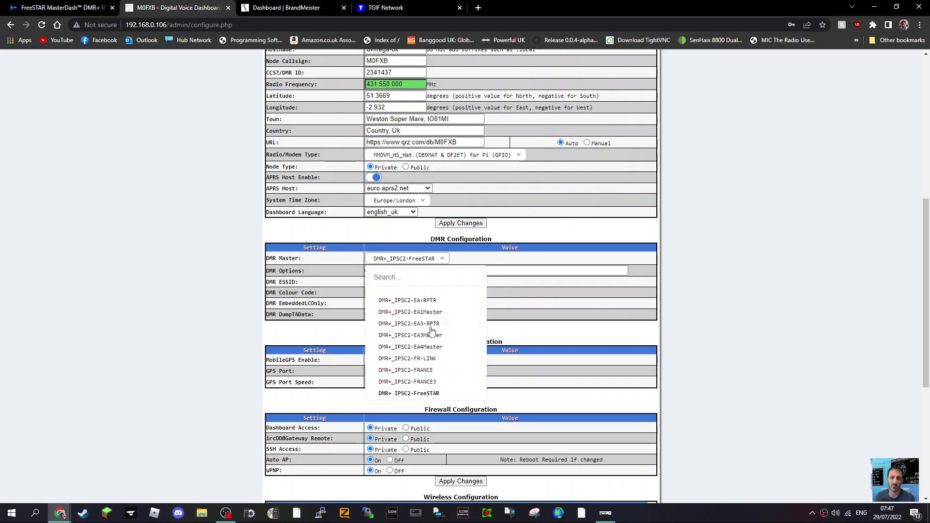
scroll(407, 338, up, 5)
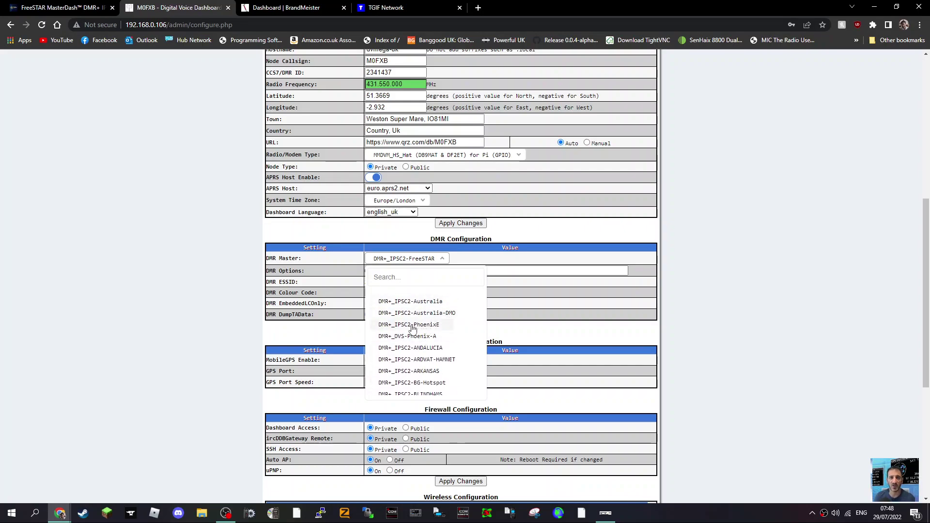
scroll(451, 329, down, 1)
scroll(443, 328, down, 3)
scroll(429, 324, down, 3)
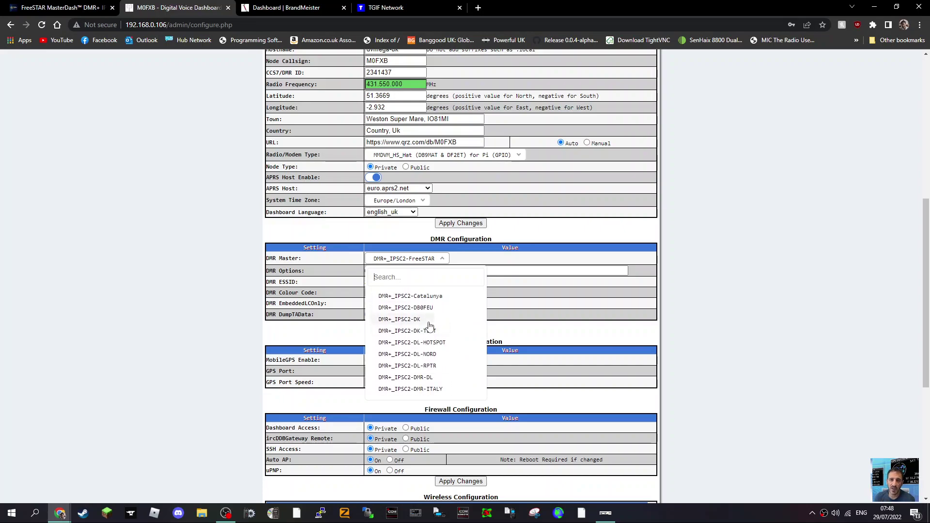
click(693, 270)
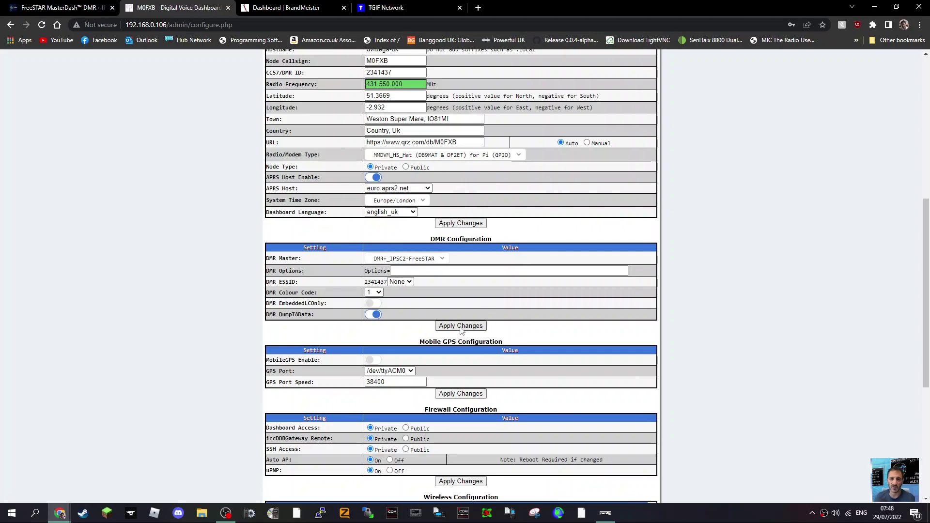
scroll(692, 155, up, 7)
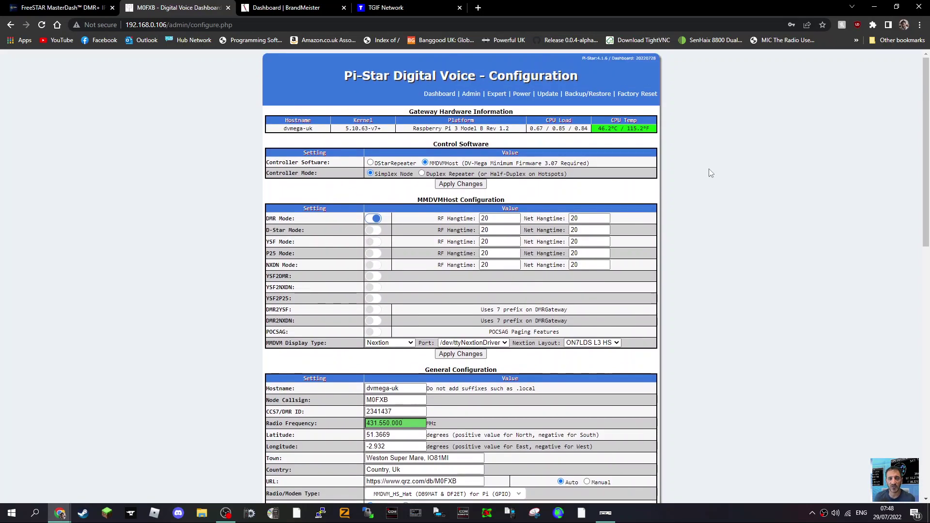
Step: Confirm the Pi-Star dashboard shows FreeSTAR as DMR master, then switch to DMR CPS_DRS
click(440, 95)
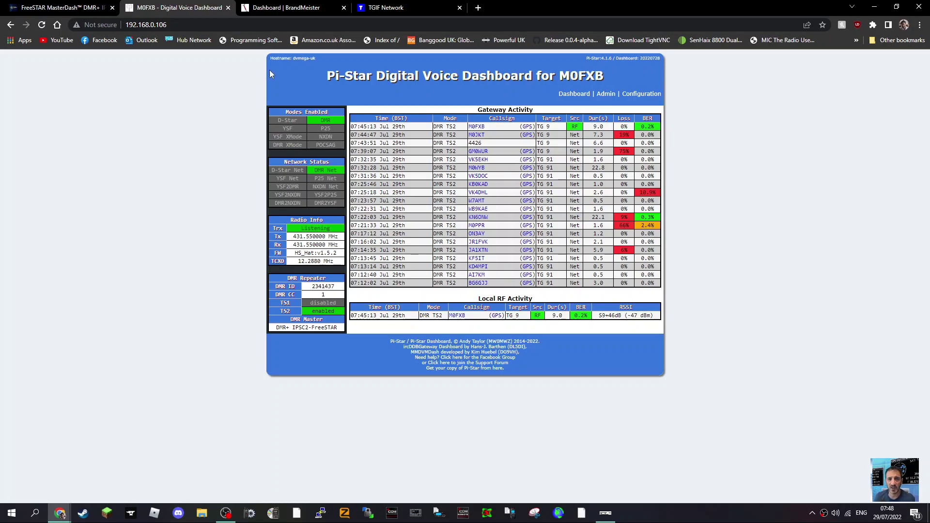
click(605, 513)
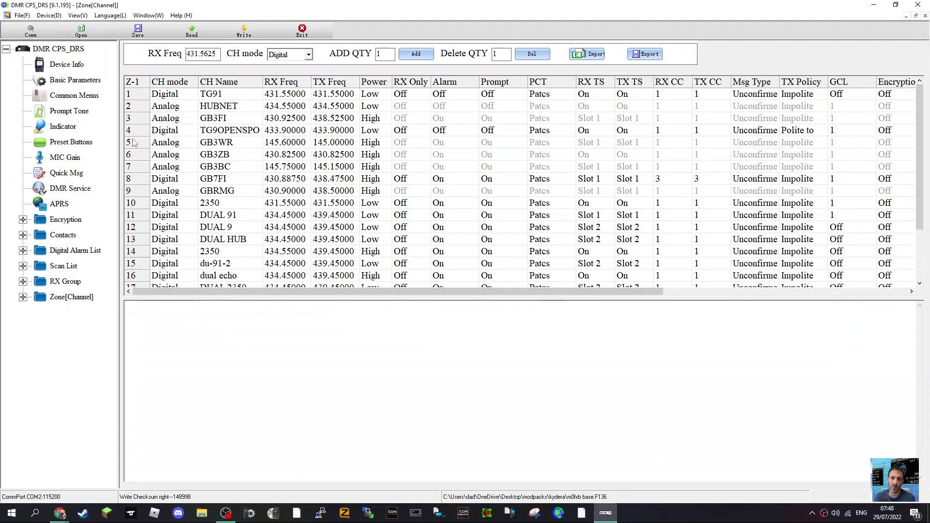
Step: Open the digital Contact list showing 15 contacts, including 9PRIVATE and 4000P
click(23, 236)
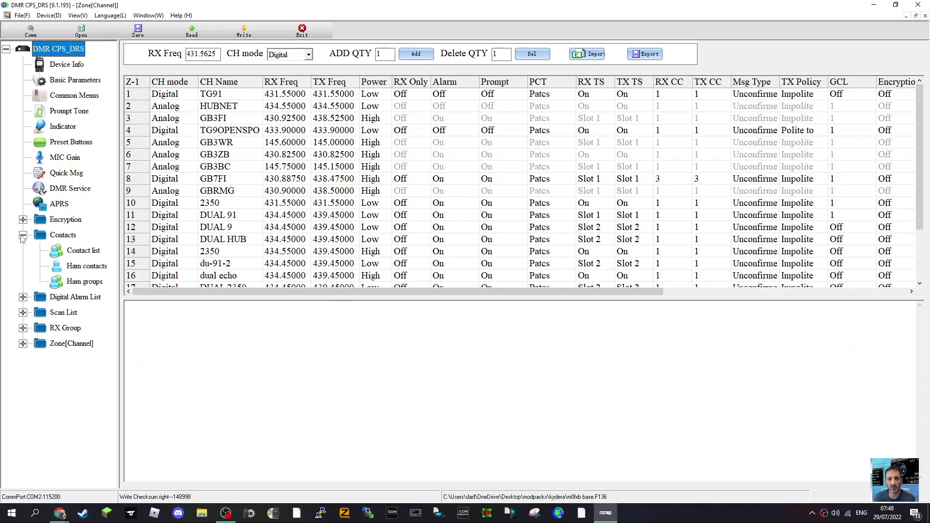
click(90, 256)
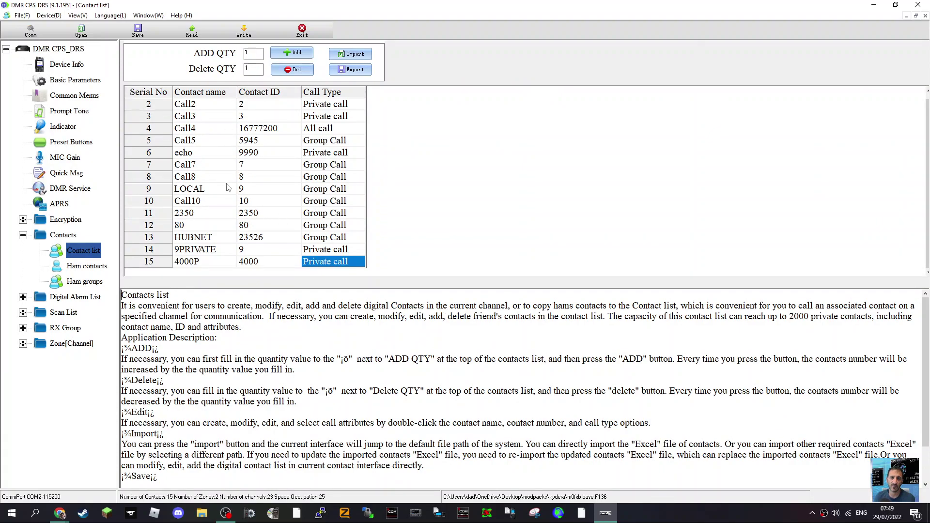
scroll(235, 194, up, 1)
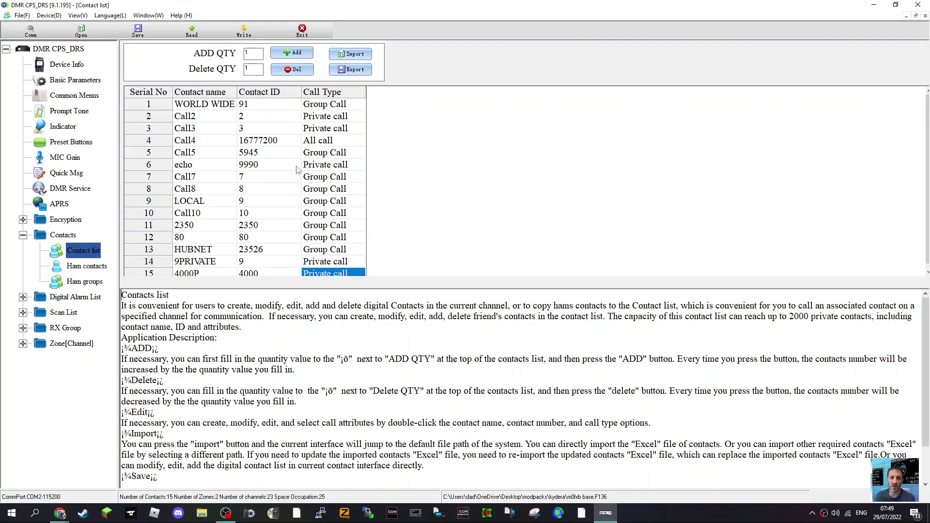
scroll(292, 160, down, 1)
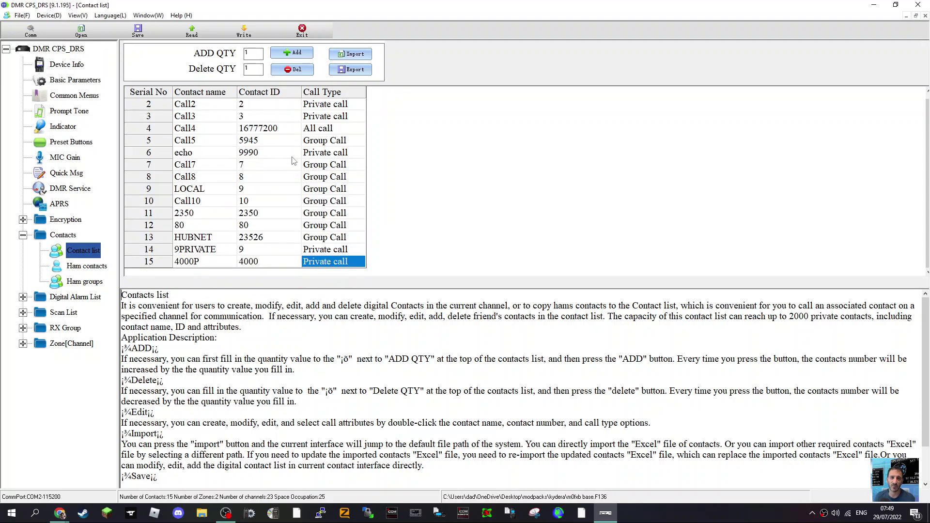
Step: Check contact 15's call type, leaving it Private, and expand Zone[Channel]
click(353, 261)
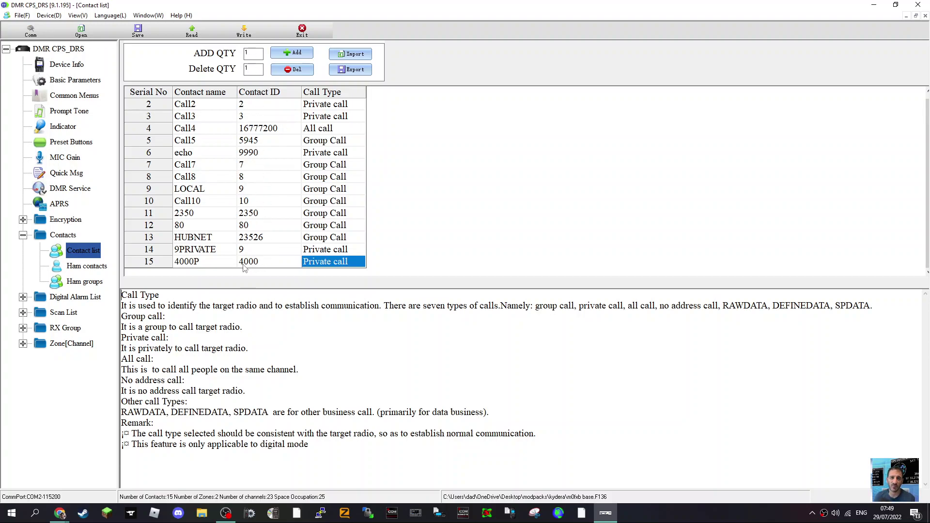
click(361, 264)
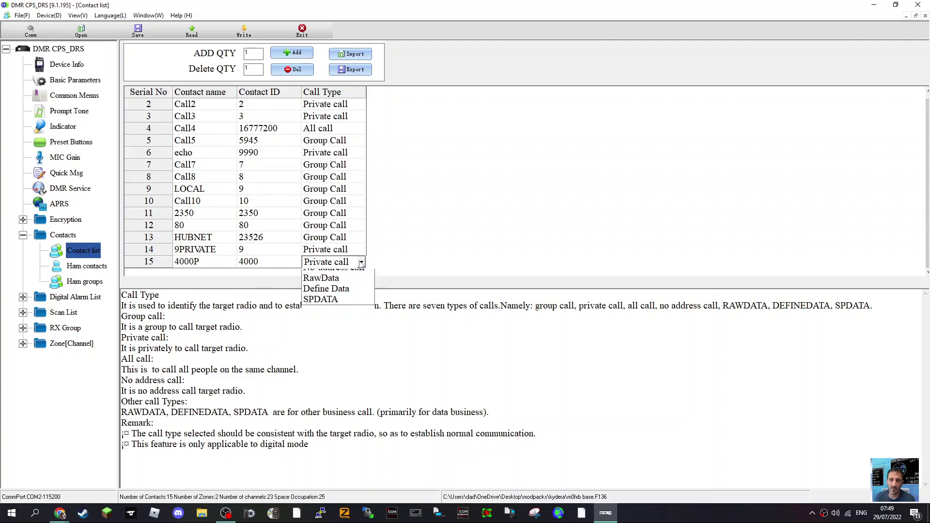
click(360, 263)
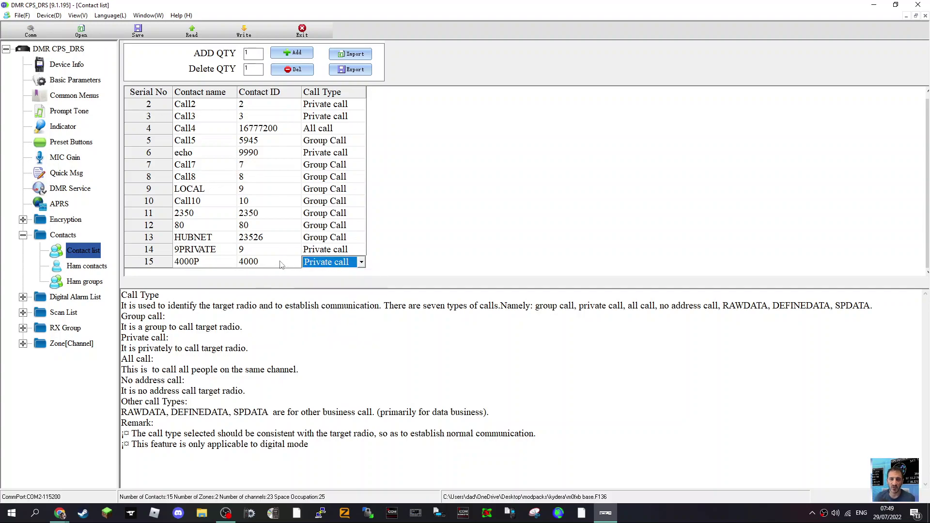
click(270, 251)
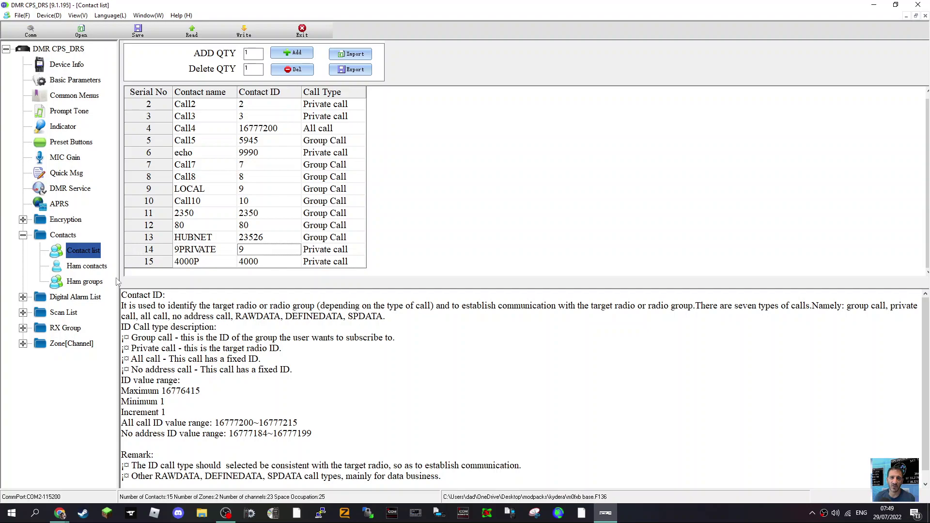
click(23, 344)
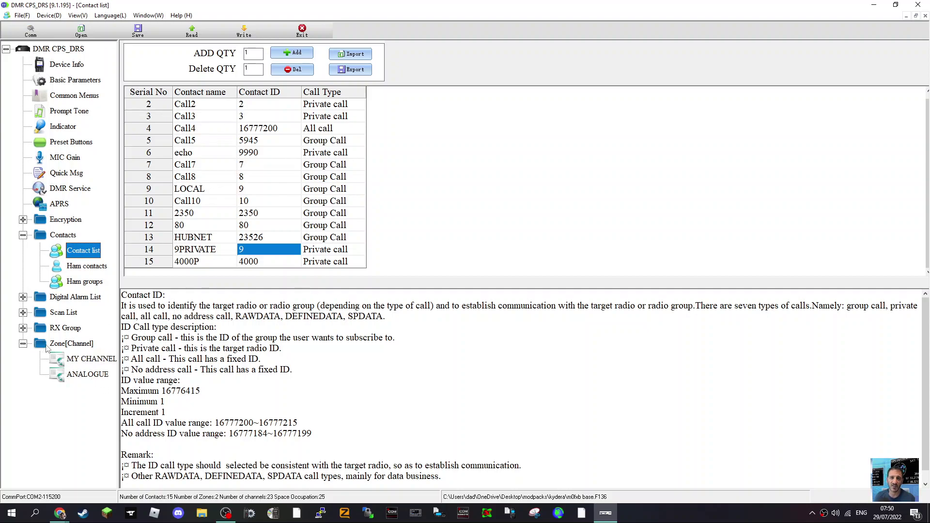
Step: Add a new contact named DMRPLUS (group call, ID 4001), then open MY CHANNEL
click(296, 54)
scroll(463, 136, down, 1)
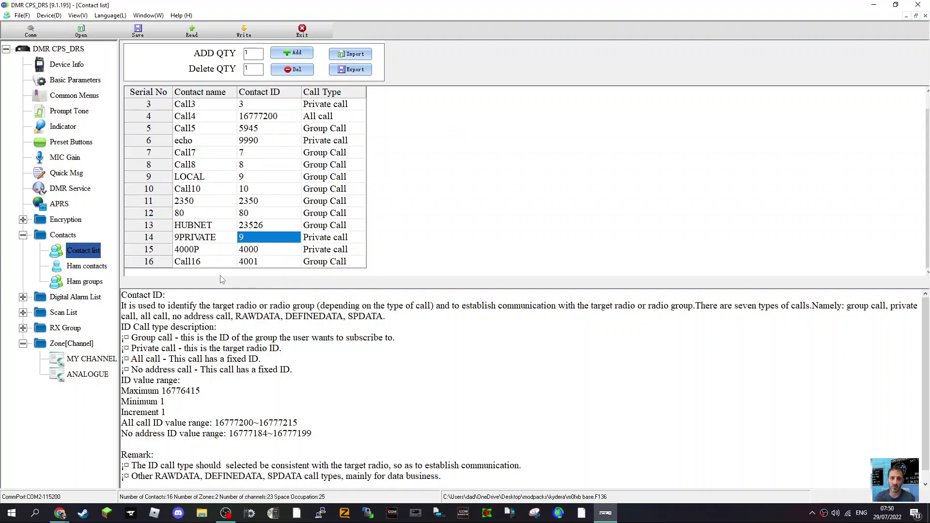
click(207, 262)
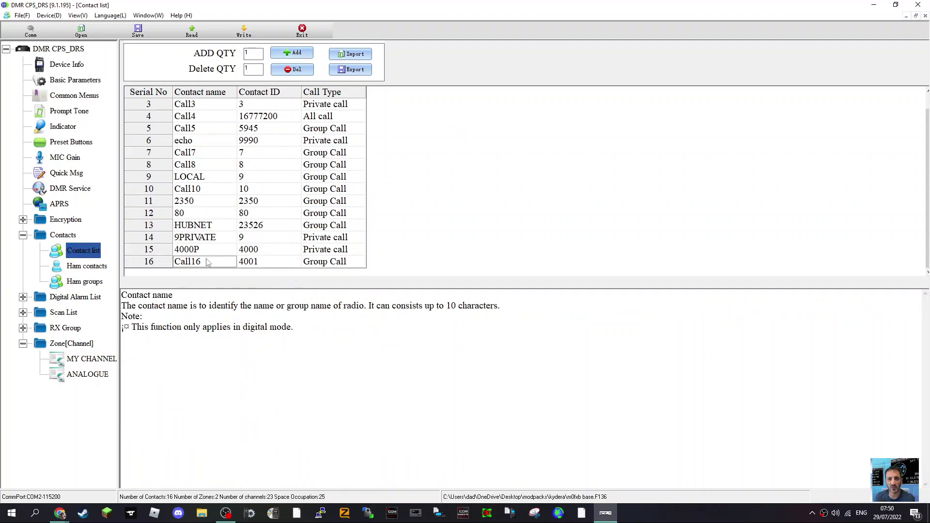
text(DMRPLUS)
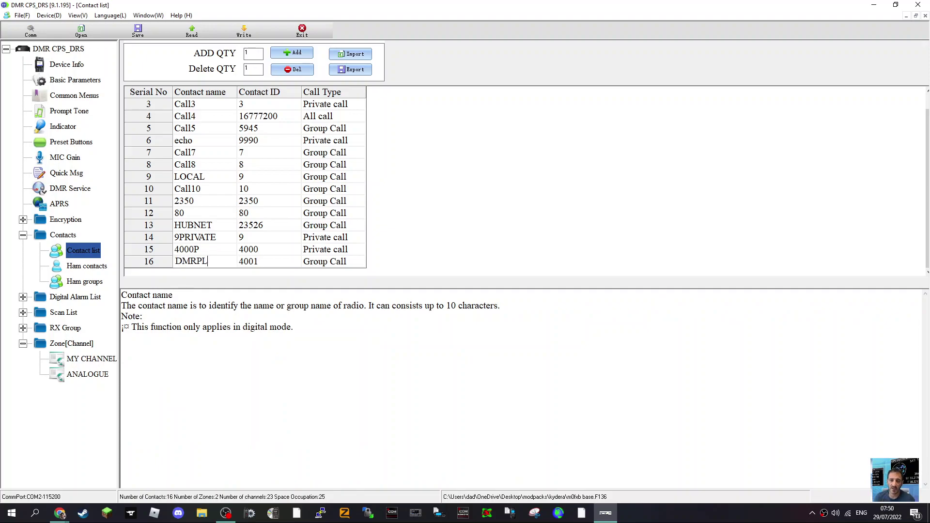
click(430, 241)
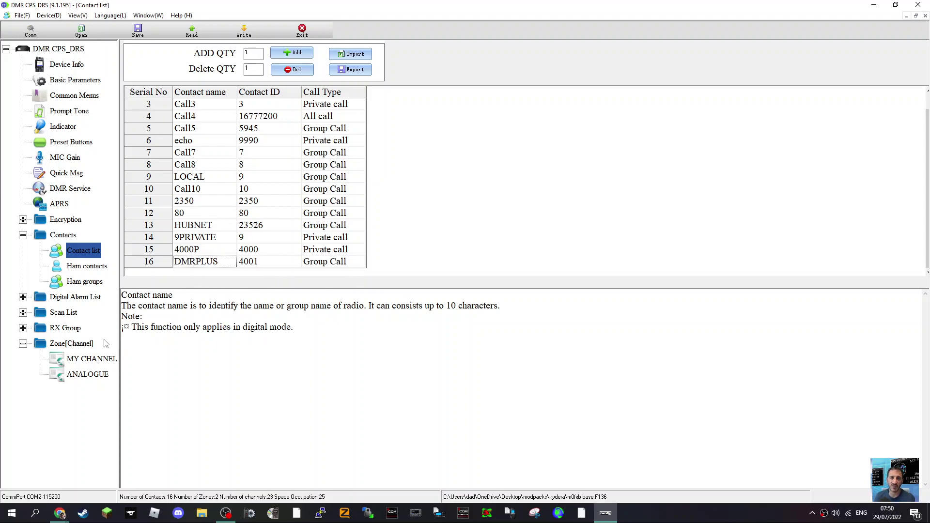
click(87, 361)
Step: Keep channel 22 9PRIVATE's RX and TX timeslots both set to On
scroll(243, 271, down, 2)
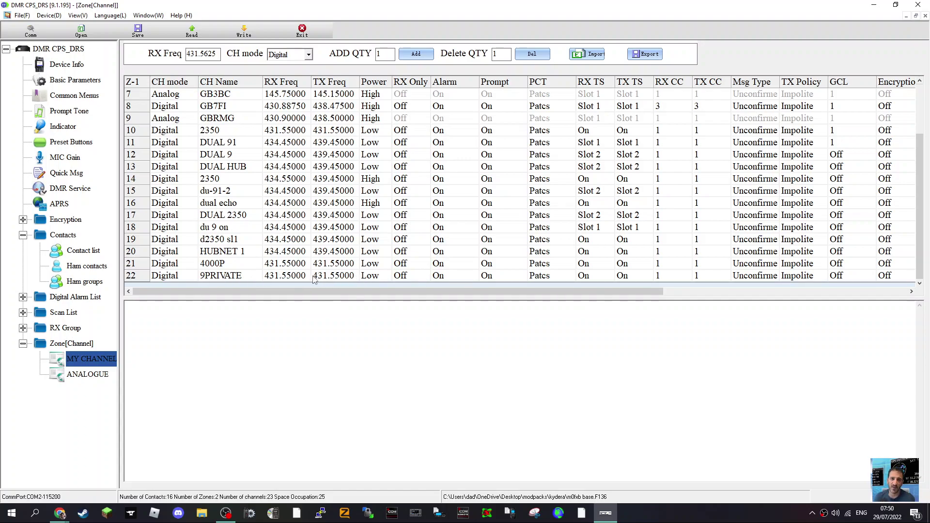
drag(625, 290, 668, 294)
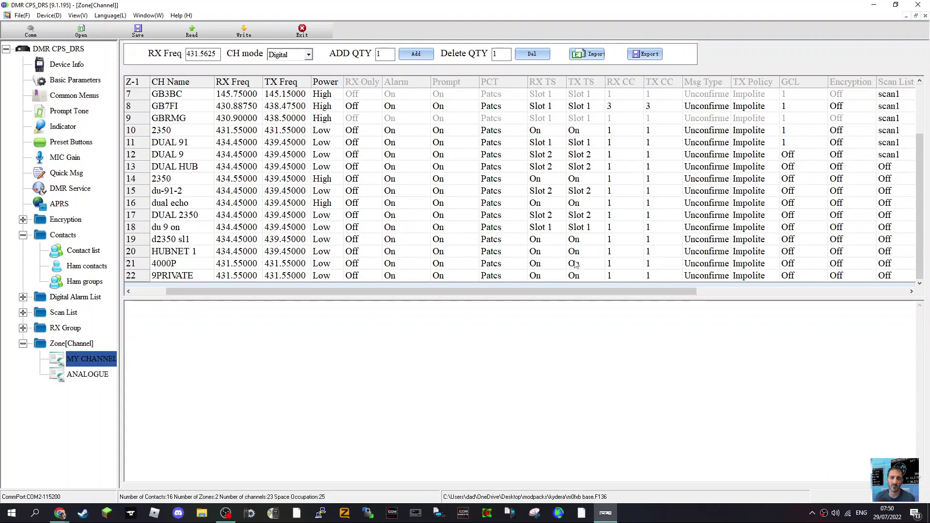
click(562, 275)
click(562, 275)
click(563, 276)
click(601, 275)
click(601, 276)
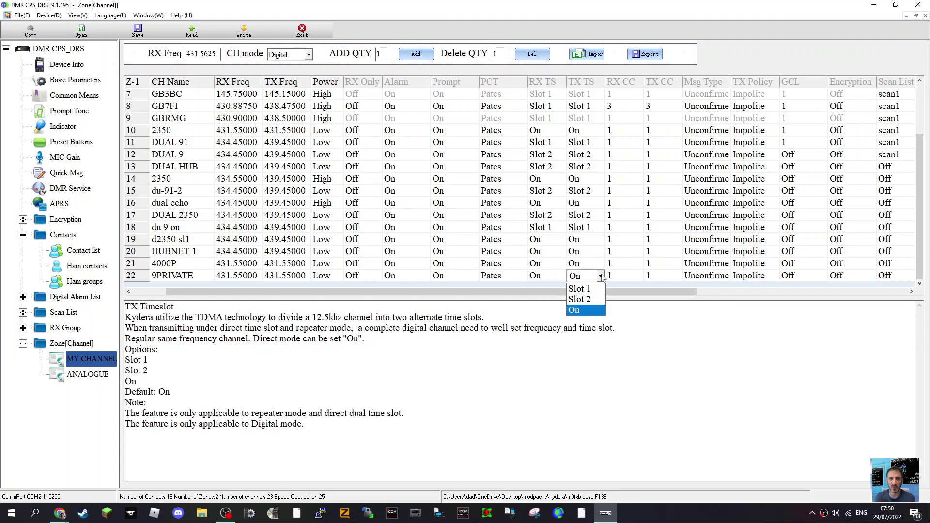
click(601, 276)
click(558, 276)
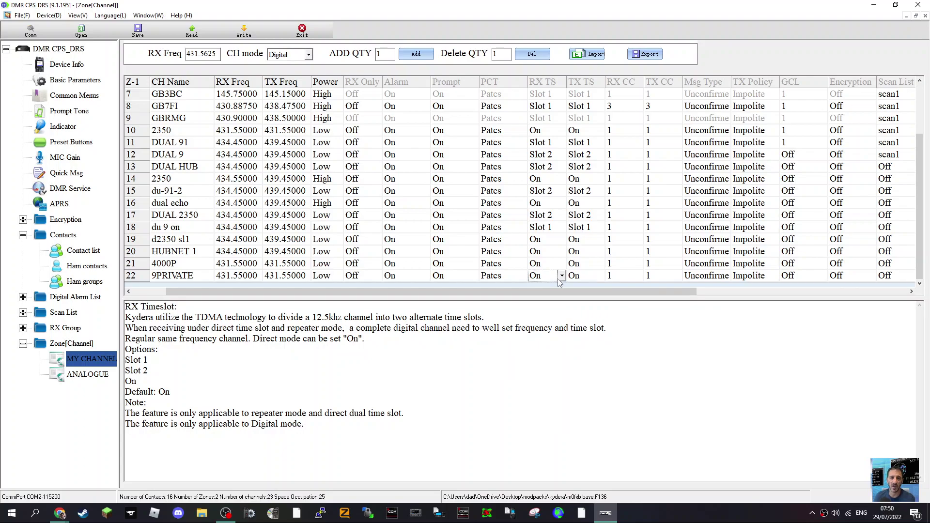
click(562, 276)
click(563, 275)
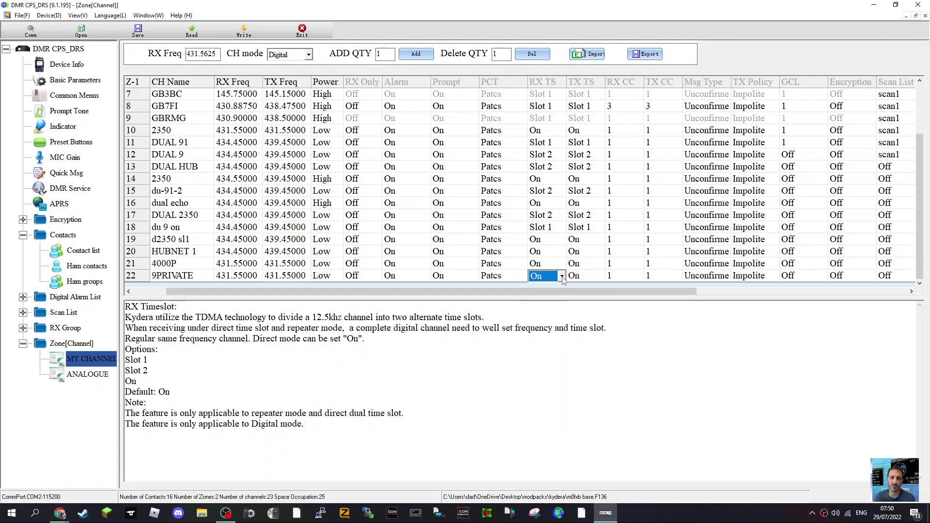
click(600, 275)
click(601, 275)
click(601, 277)
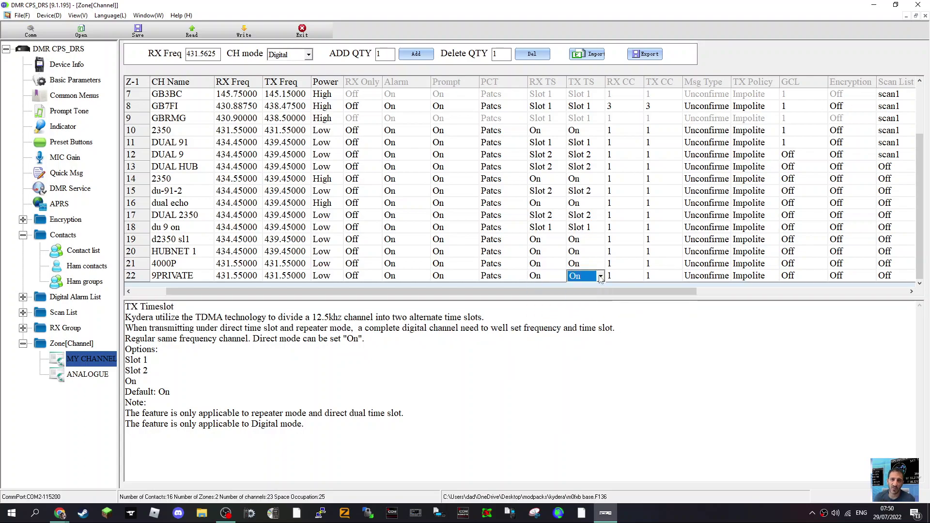
drag(679, 293, 795, 290)
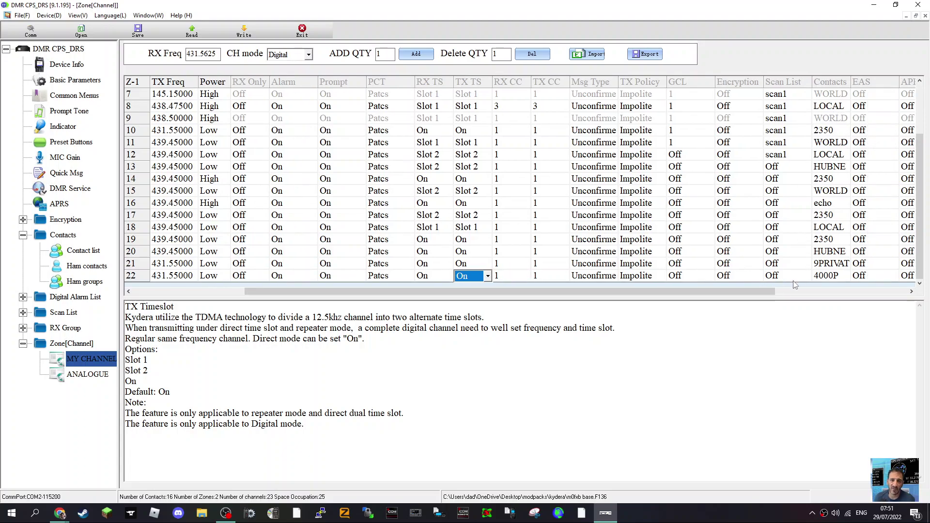
click(848, 265)
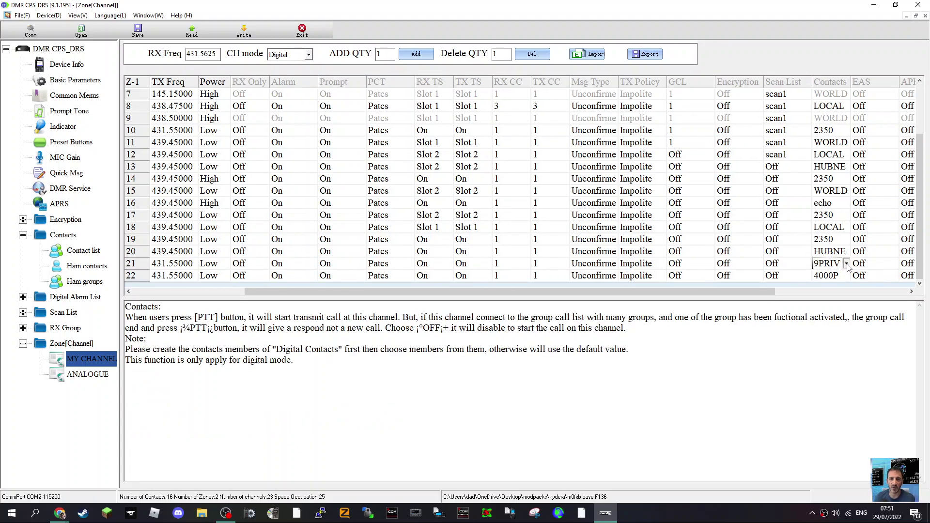
click(847, 264)
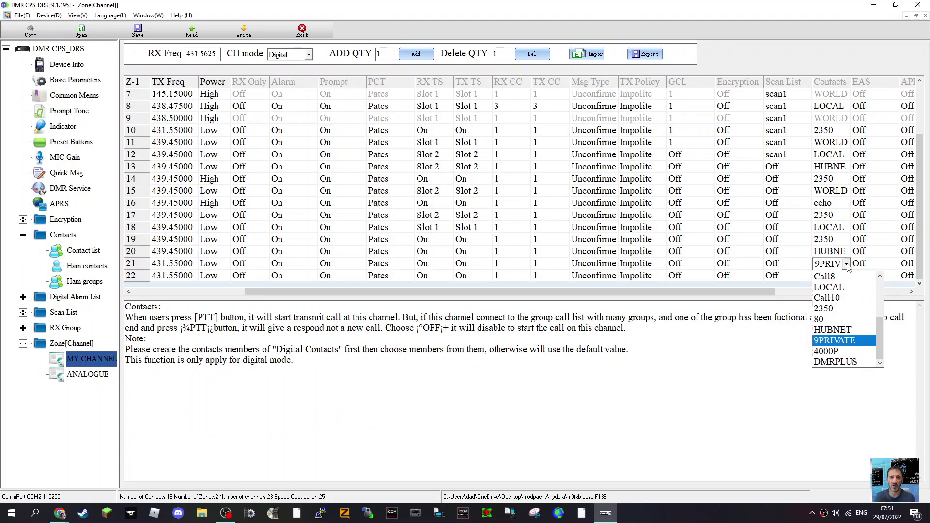
click(848, 265)
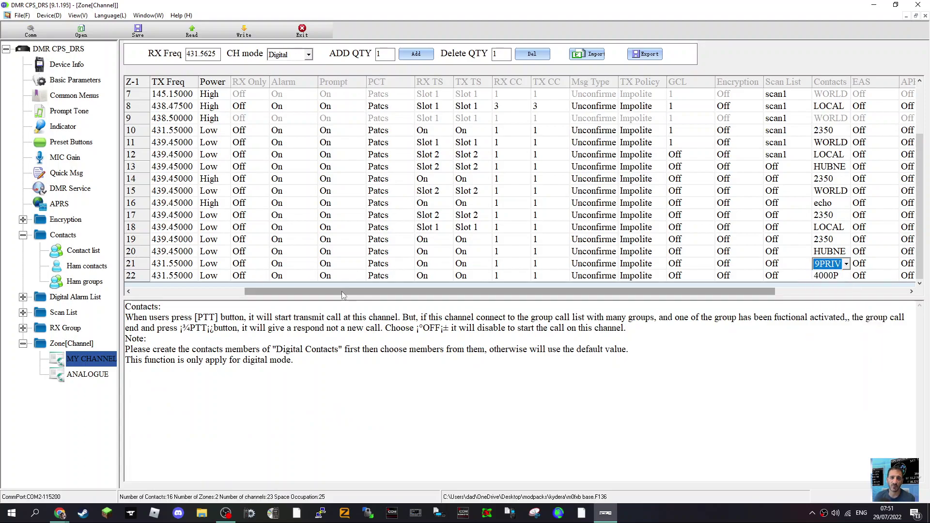
drag(462, 289, 345, 289)
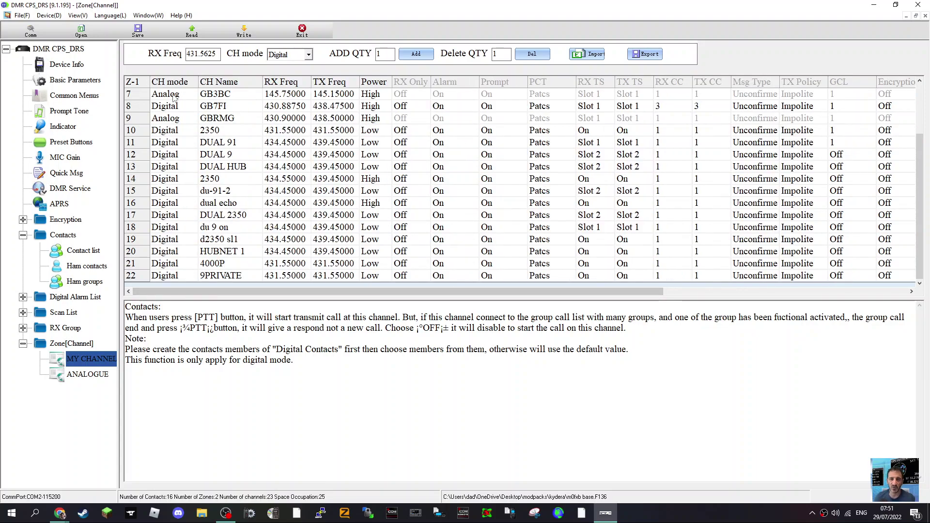
Step: Minimize DMR CPS_DRS and move through the BrandMeister and Pi-Star tabs to FreeSTAR MasterDash
click(875, 6)
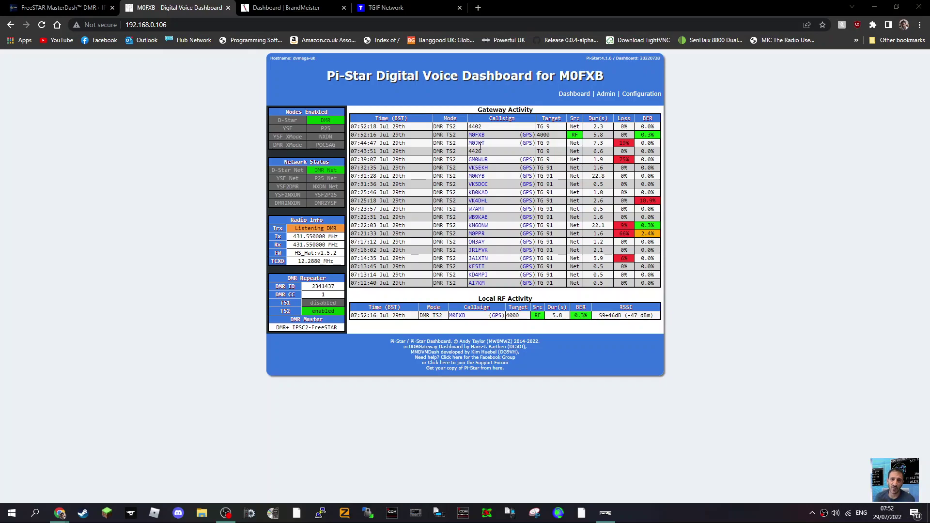
click(299, 6)
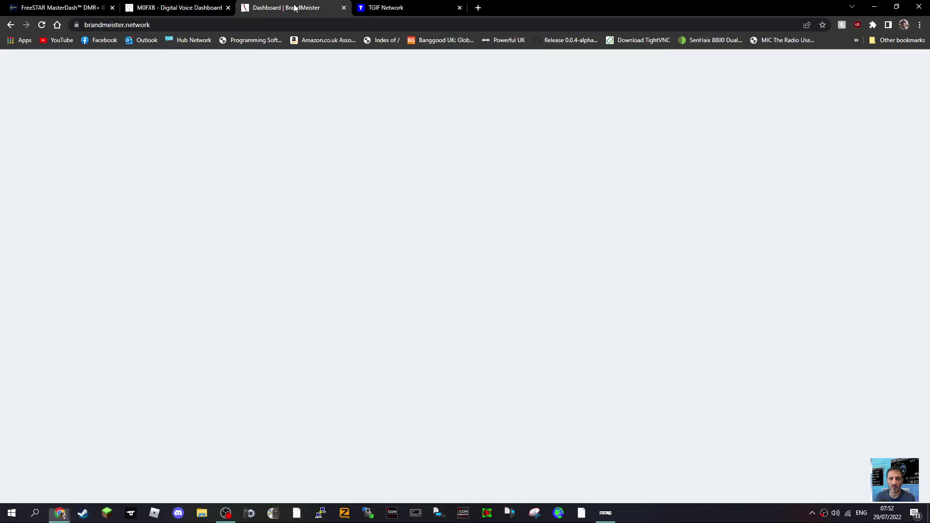
click(167, 8)
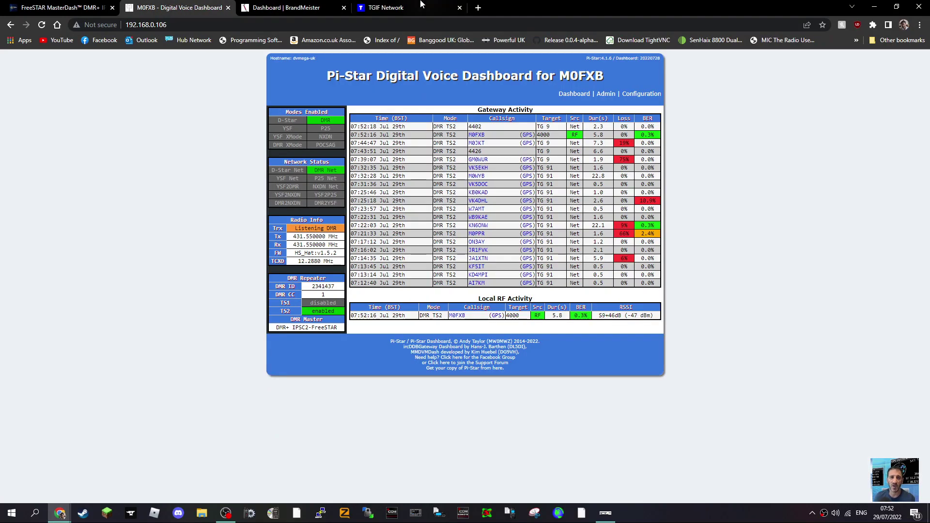
click(77, 9)
Step: Scroll the IPSC2-FreeSTAR repeater table to find the hotspot, then return to Pi-Star
scroll(477, 250, down, 13)
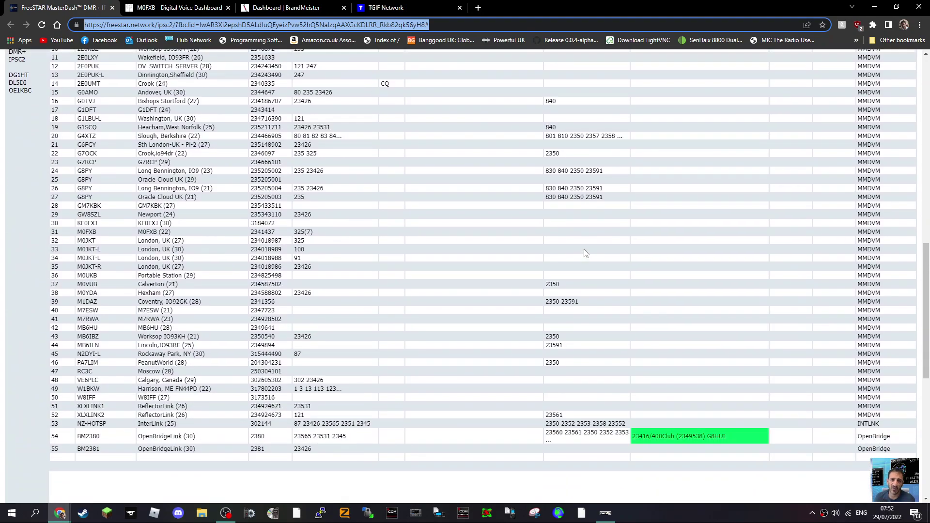
scroll(585, 253, up, 2)
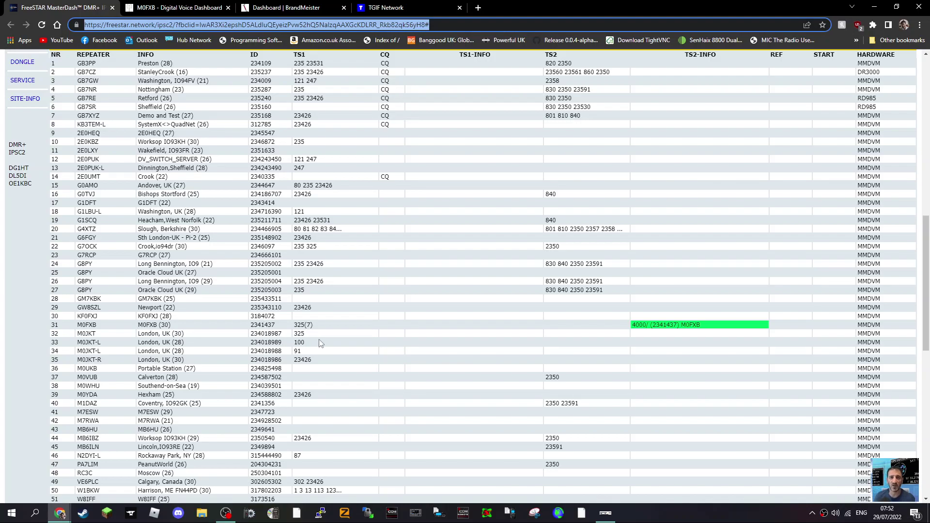
scroll(319, 343, down, 7)
scroll(324, 343, up, 6)
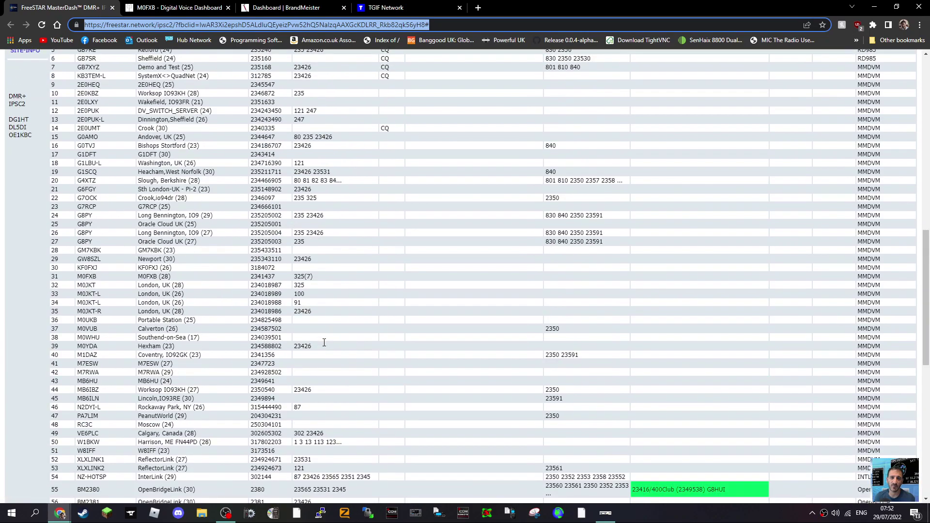
scroll(320, 339, up, 14)
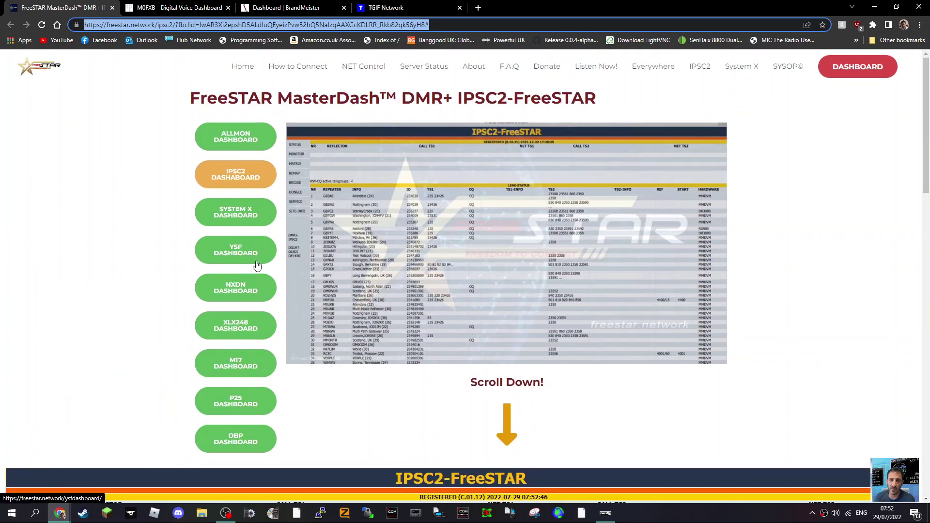
click(167, 12)
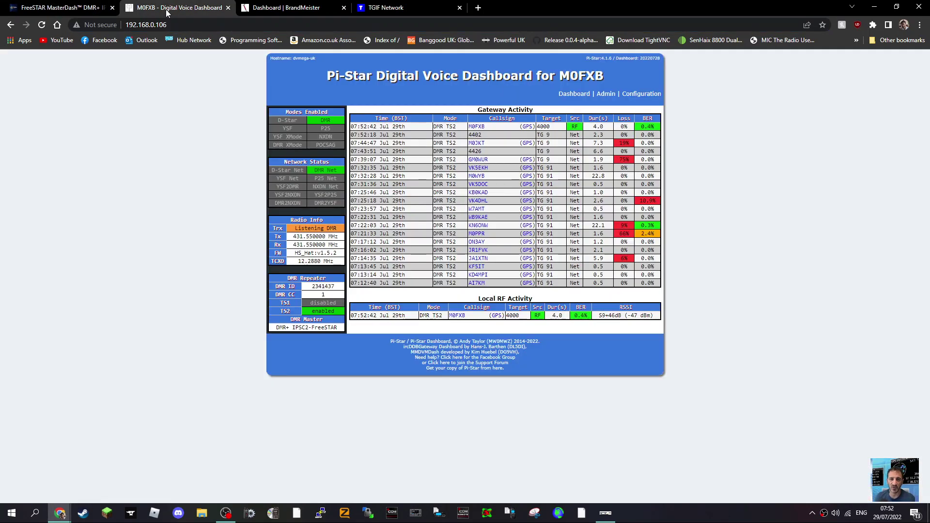
click(266, 10)
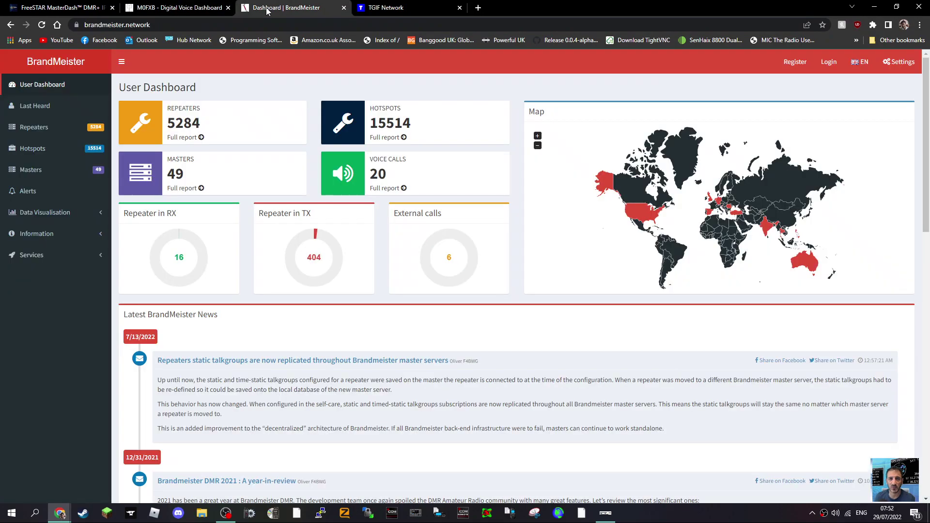
click(381, 9)
click(214, 8)
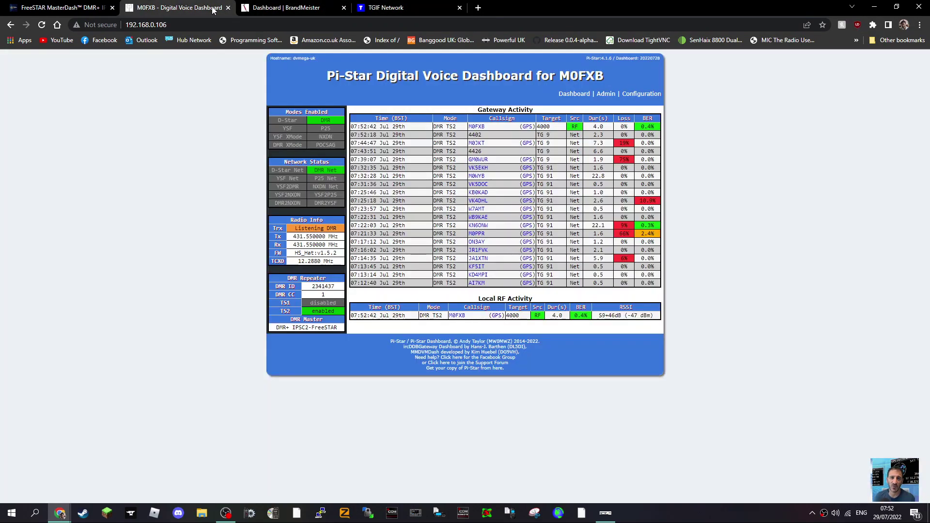